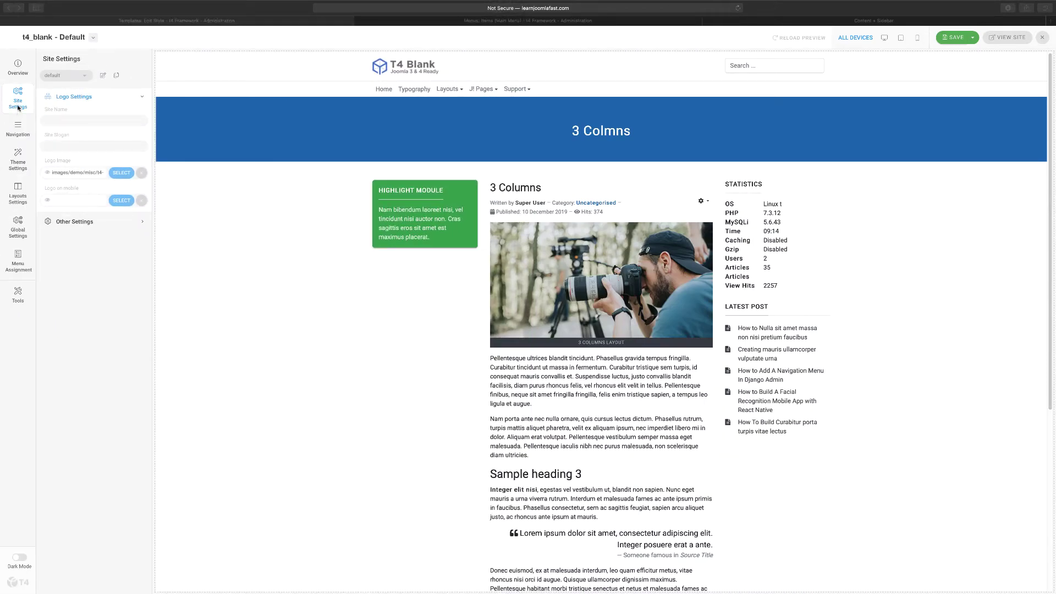
# Step: Go to Site Settings and open the default site settings profile for editing
pyautogui.click(99, 121)
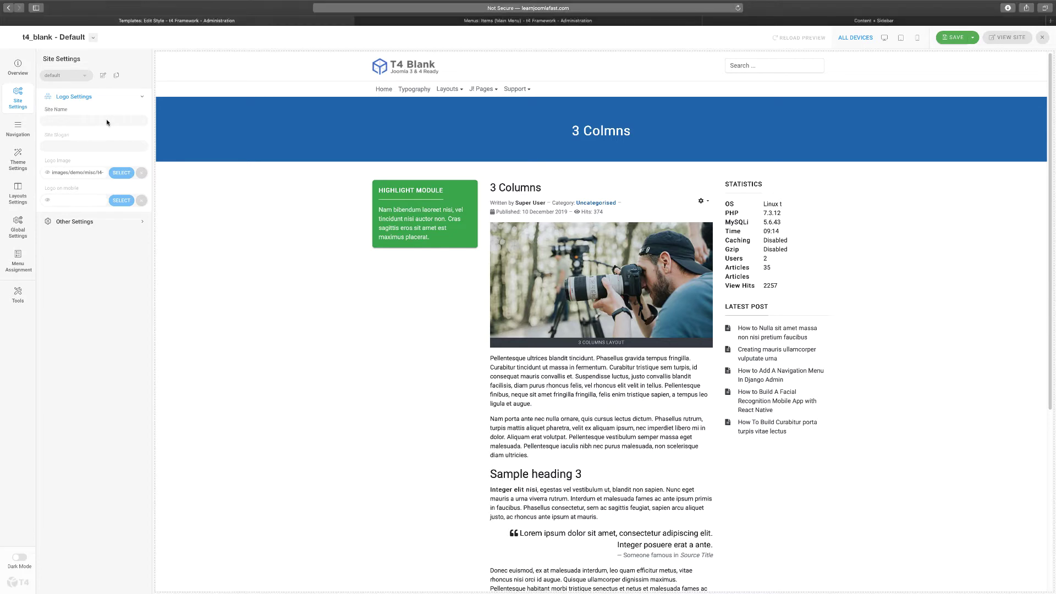
pyautogui.doubleClick(77, 200)
# Step: Enter 'T4 Framework' as the site name in the default profile
pyautogui.click(103, 76)
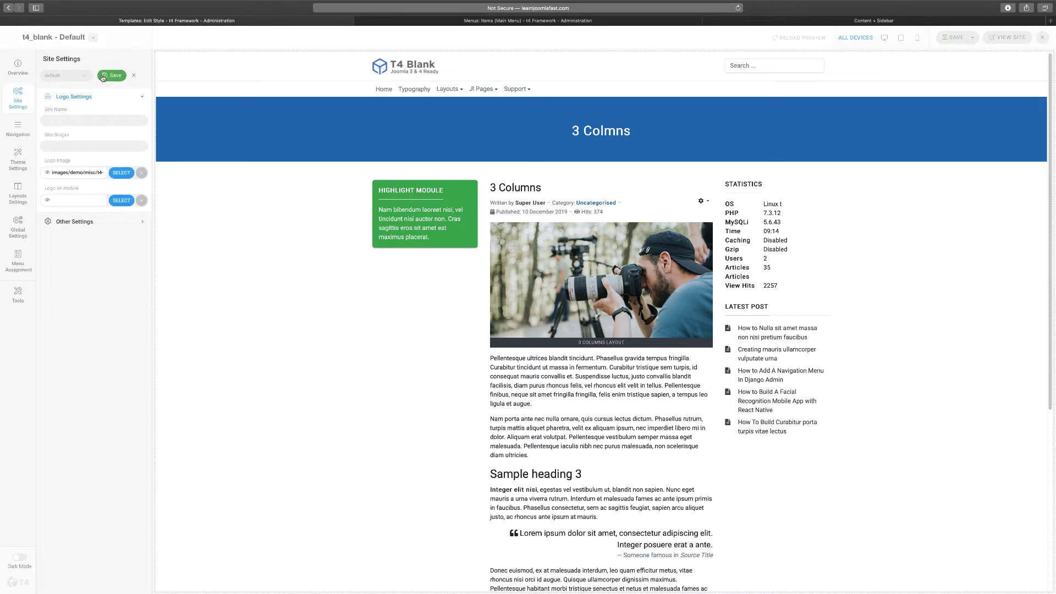
pyautogui.click(96, 119)
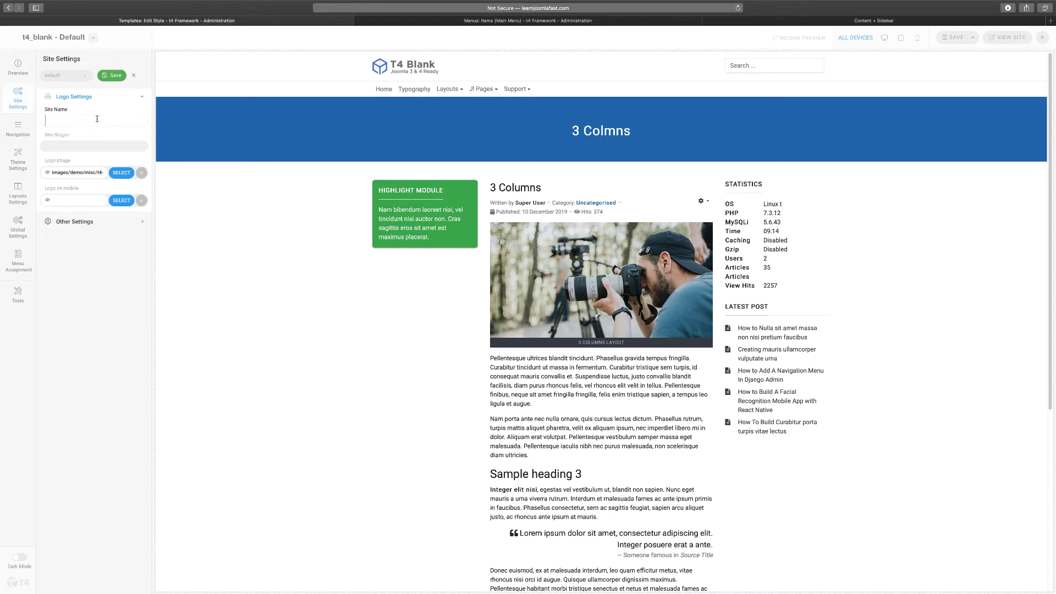
pyautogui.write('T4 Framework')
pyautogui.press('Tab')
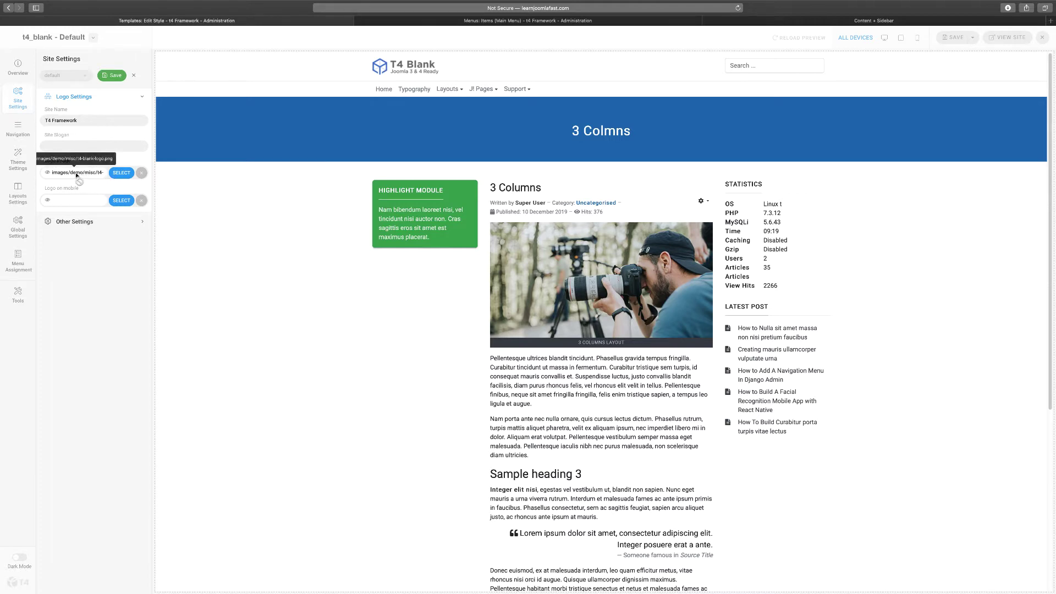
# Step: Upload logo-2020.png and insert it as the Logo Image
pyautogui.click(122, 174)
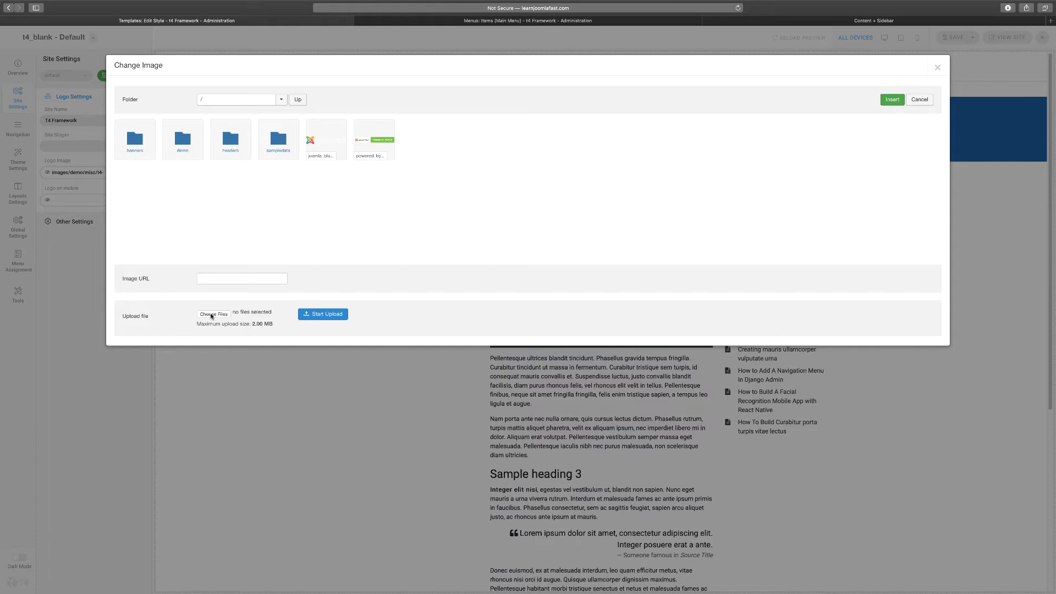
pyautogui.click(211, 315)
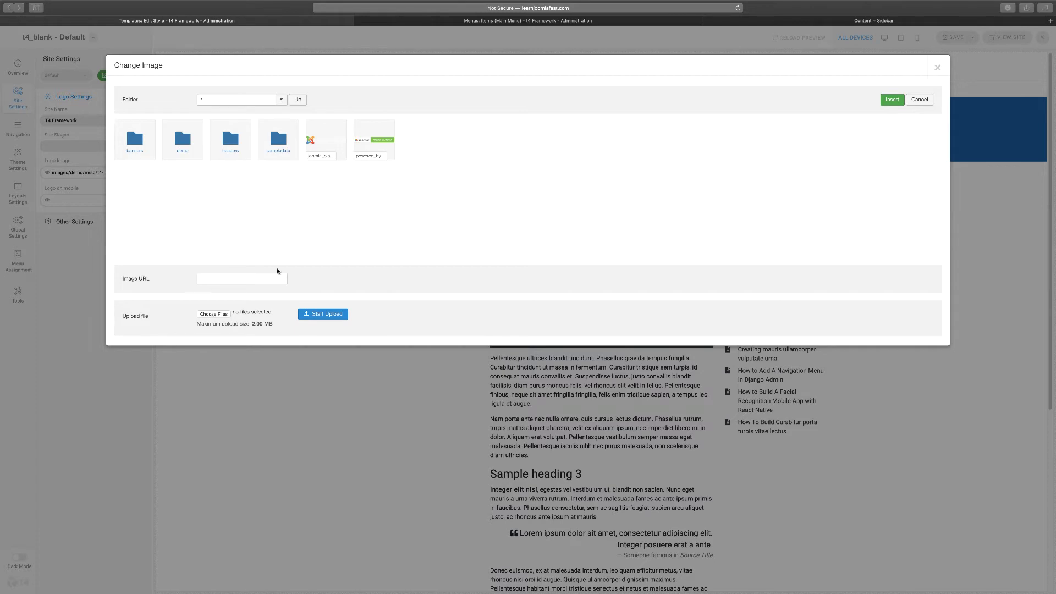
pyautogui.click(323, 313)
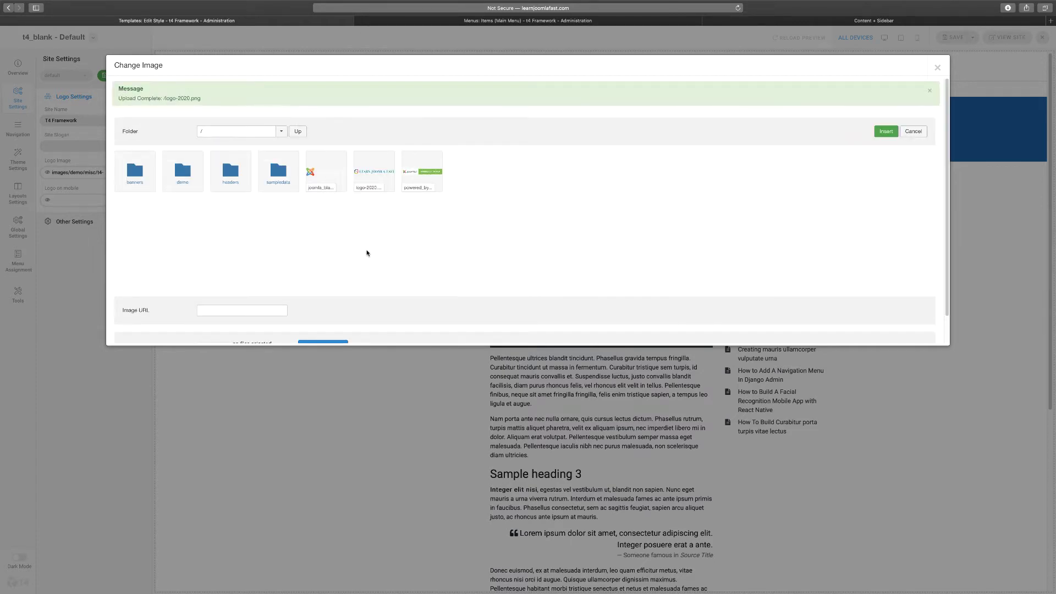
pyautogui.click(375, 175)
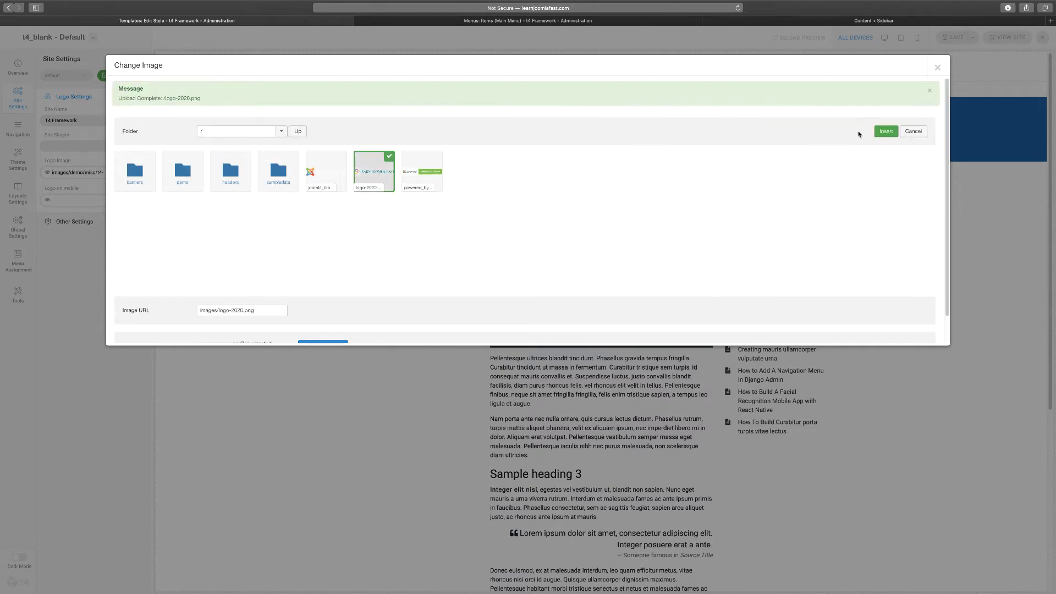
pyautogui.click(885, 131)
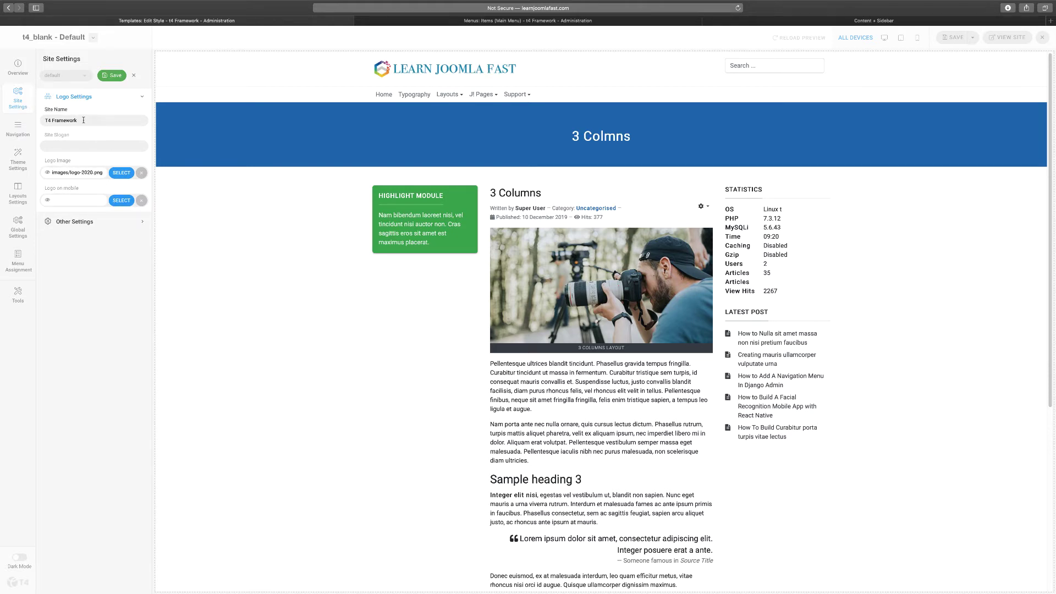
# Step: Delete the 'T4 Framework' site name and restore images/logo-2020.png as the Logo Image
pyautogui.click(141, 173)
pyautogui.click(413, 94)
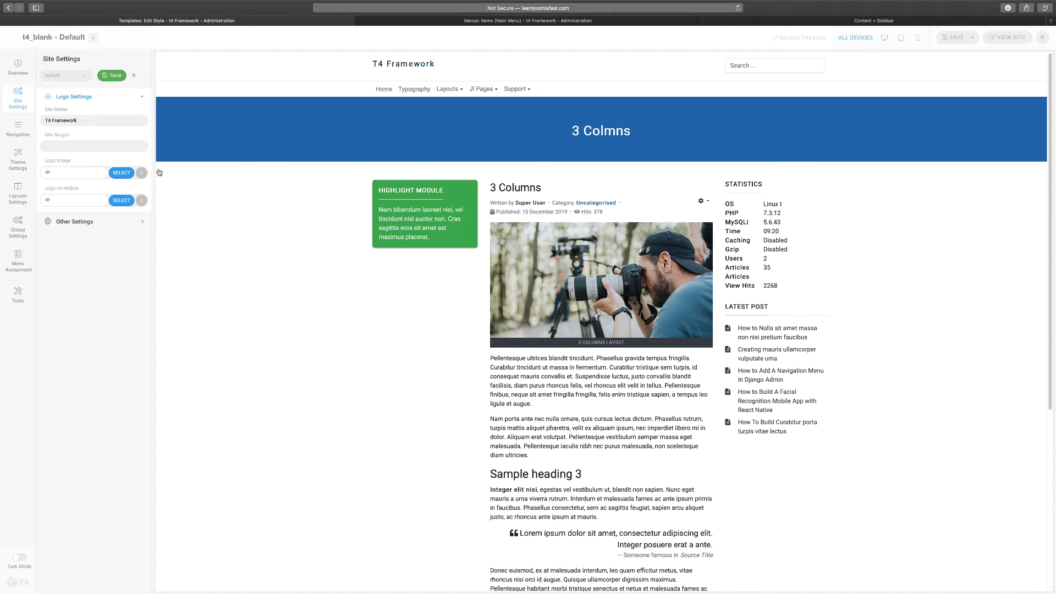
pyautogui.click(96, 124)
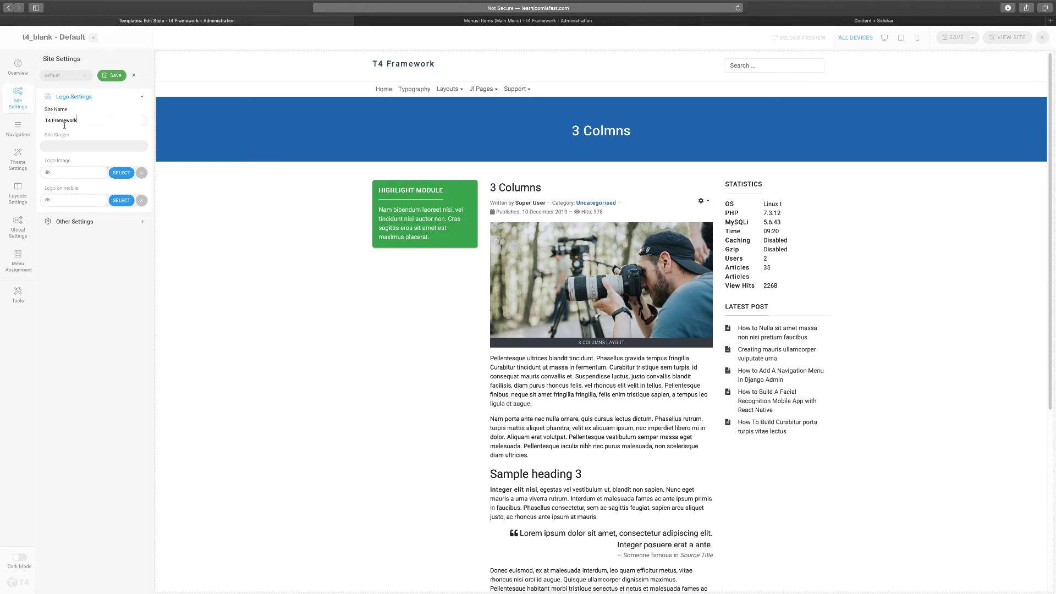
pyautogui.tripleClick(38, 119)
pyautogui.press('BackSpace')
pyautogui.click(121, 173)
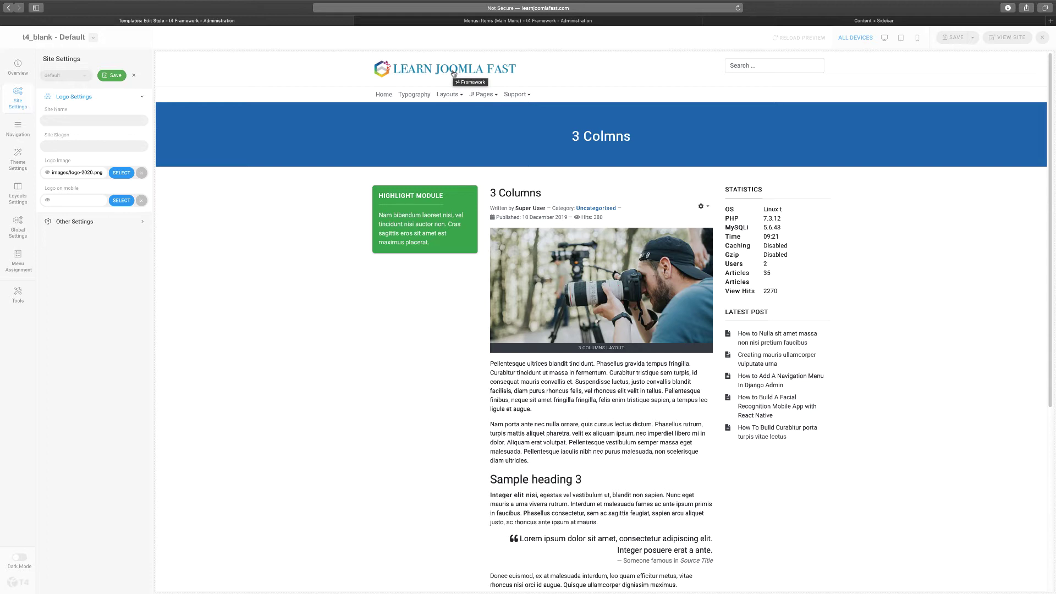
# Step: Set Logo on mobile to images/logo-2020.png
pyautogui.click(122, 201)
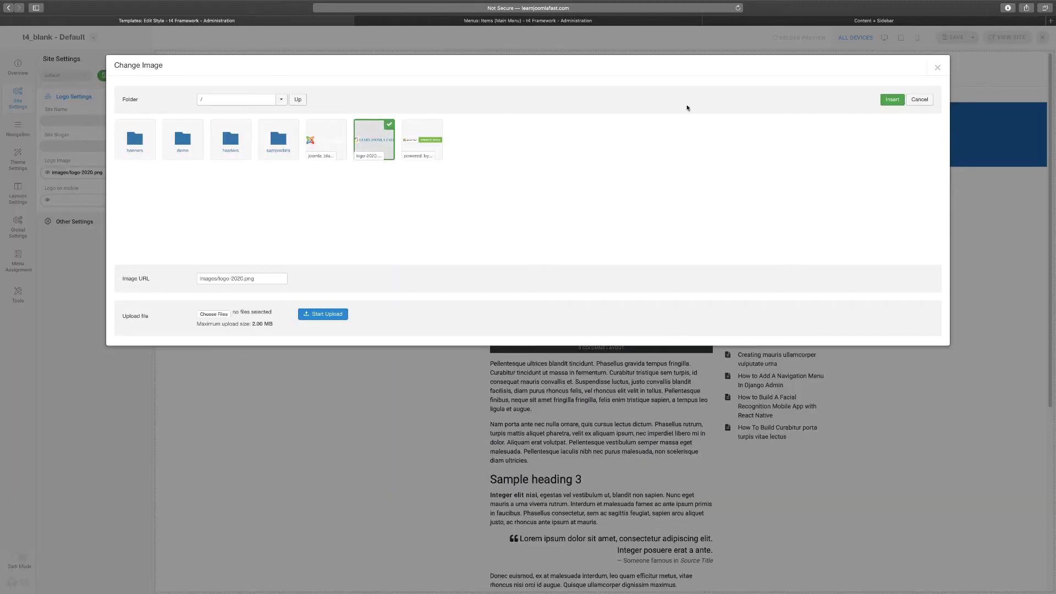
pyautogui.click(892, 100)
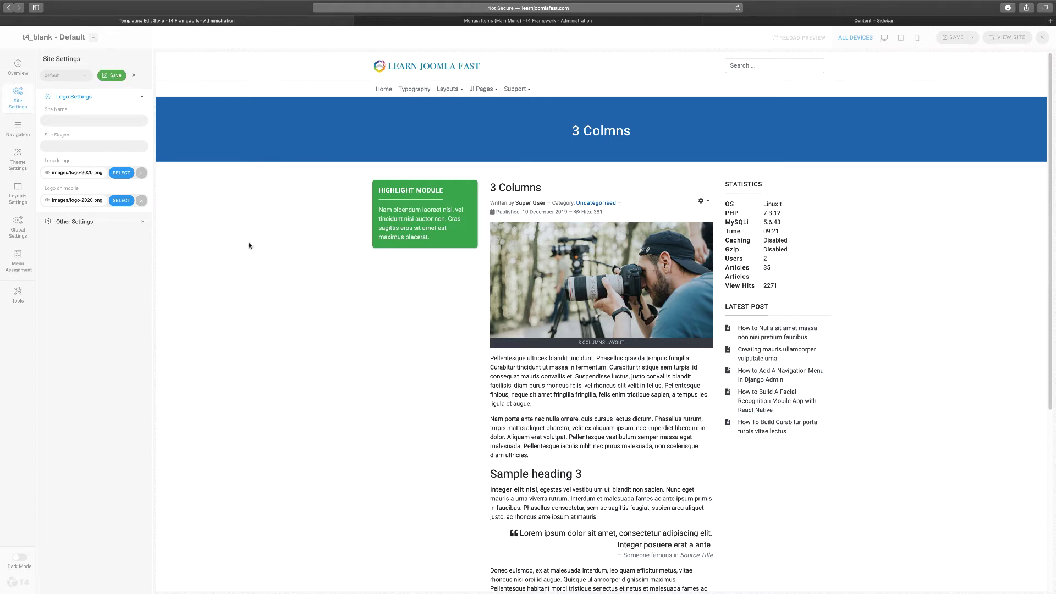
# Step: Enable Show Back To Top Button under Other Settings
pyautogui.click(105, 222)
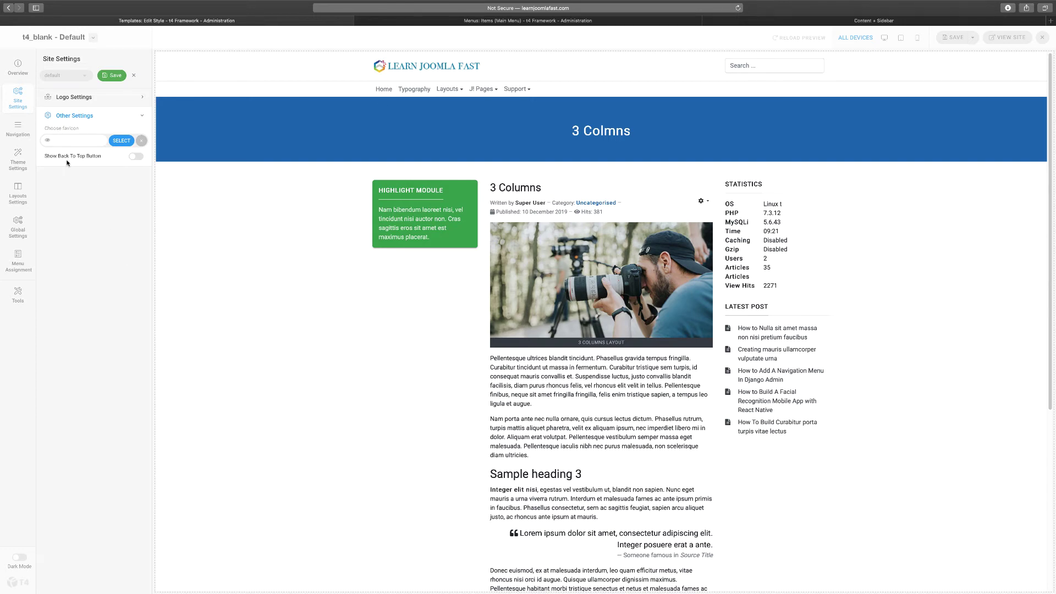
pyautogui.scroll(-5, 827, 422)
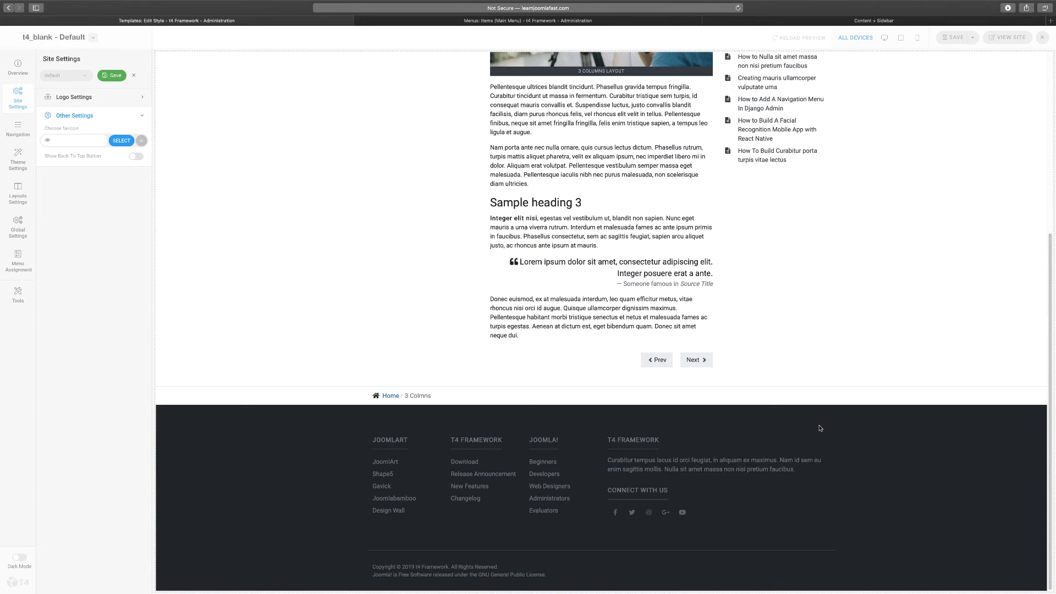
pyautogui.click(136, 156)
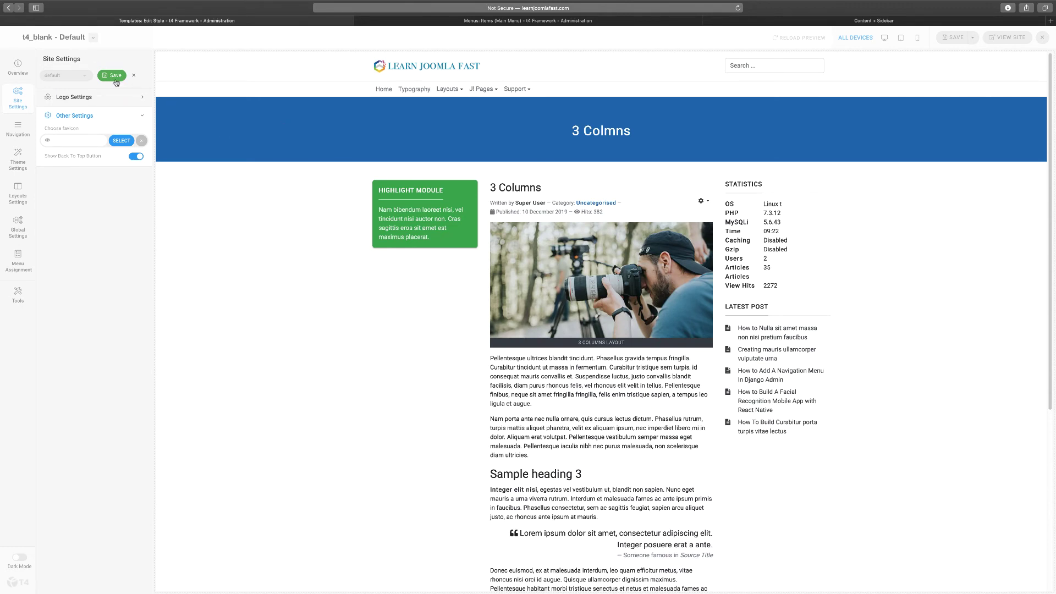
# Step: Save the site settings profile and preview the site in the mobile layout
pyautogui.click(112, 98)
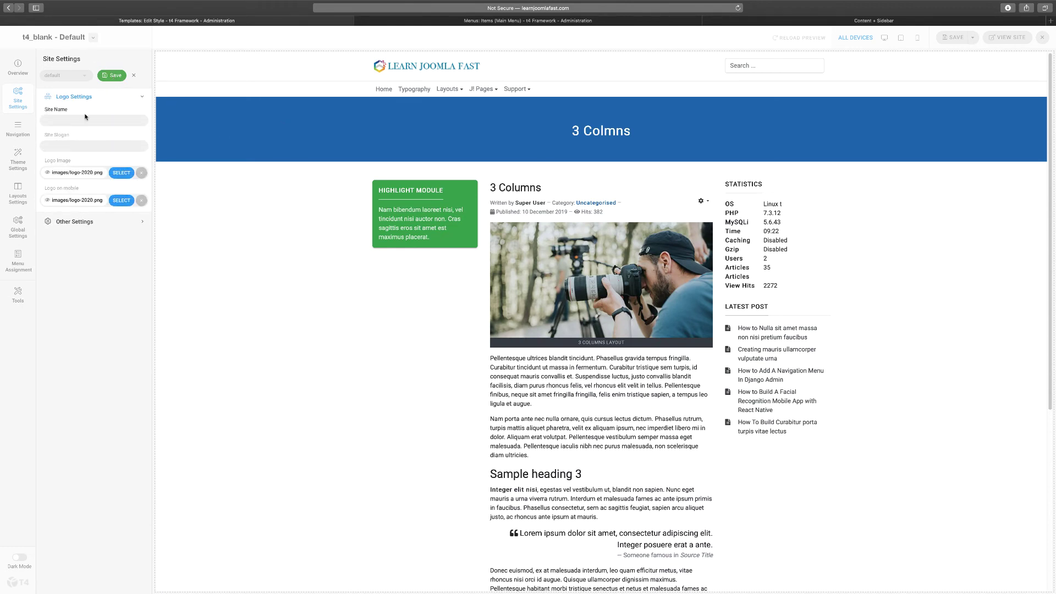
pyautogui.click(86, 121)
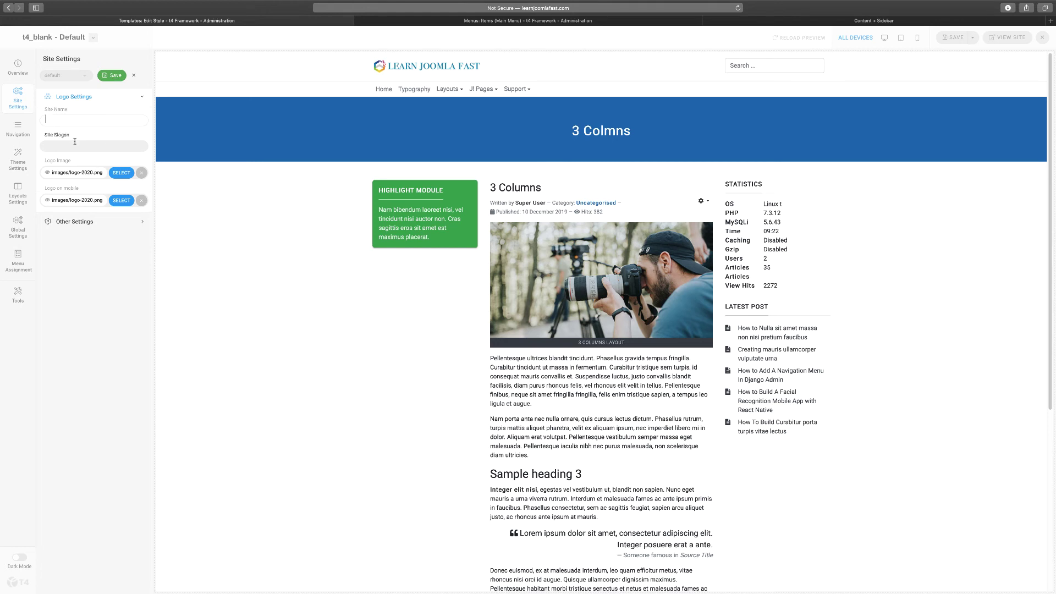
pyautogui.click(109, 77)
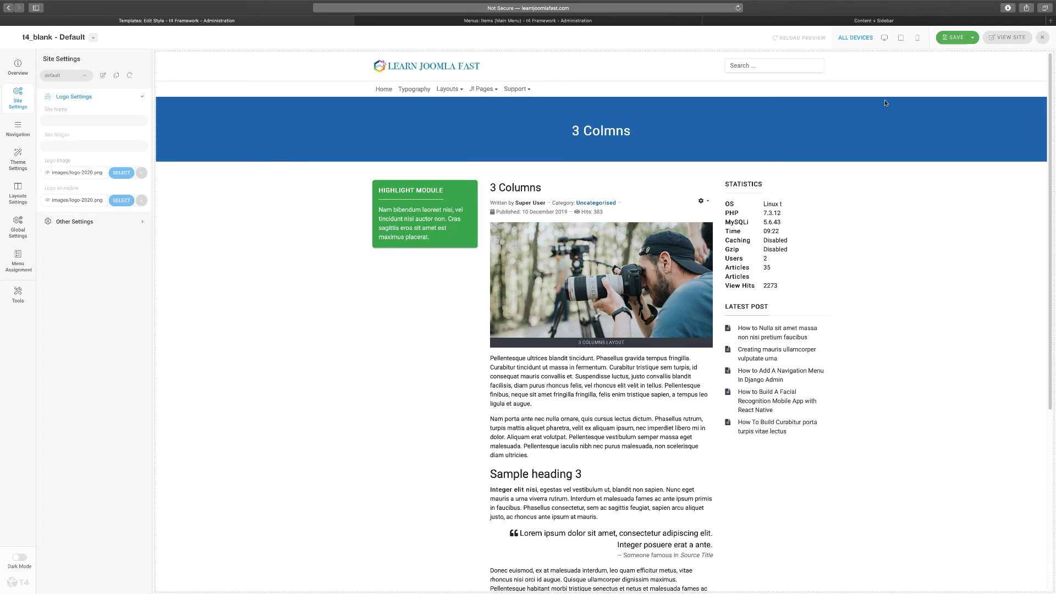
pyautogui.click(918, 38)
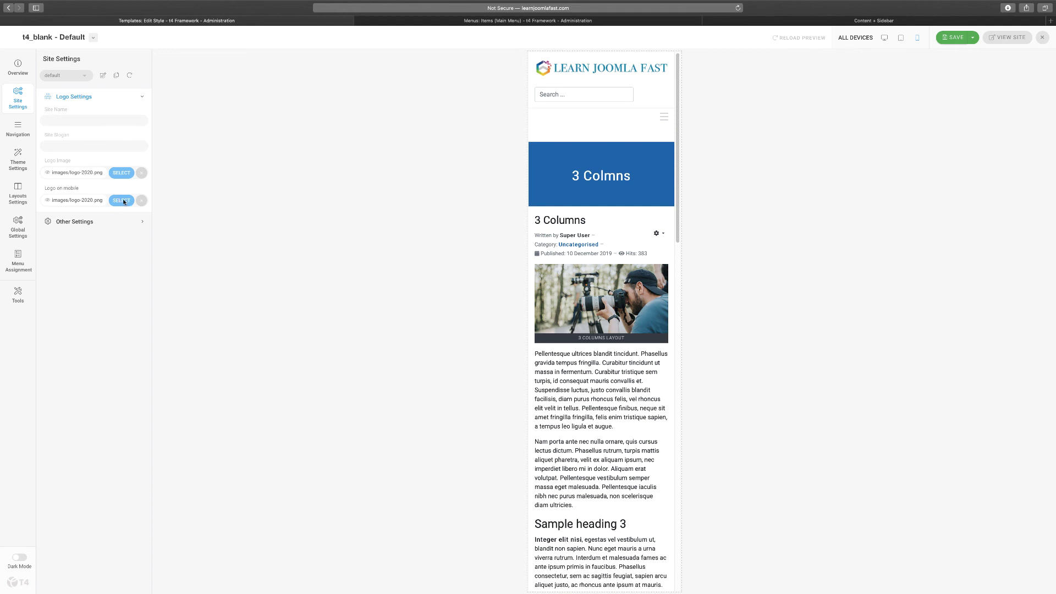
pyautogui.click(884, 38)
pyautogui.click(901, 37)
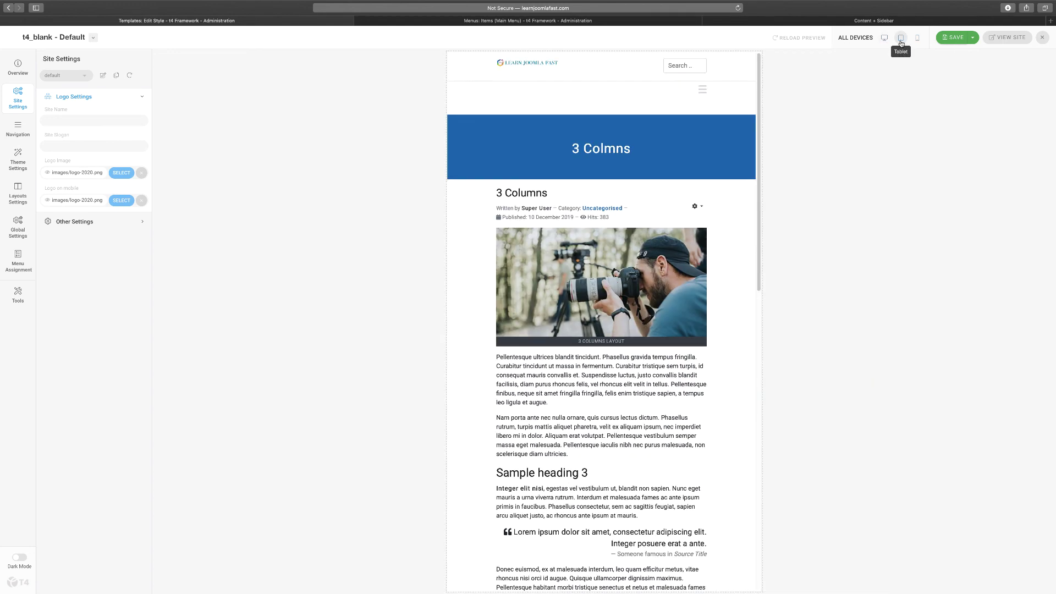
pyautogui.click(918, 37)
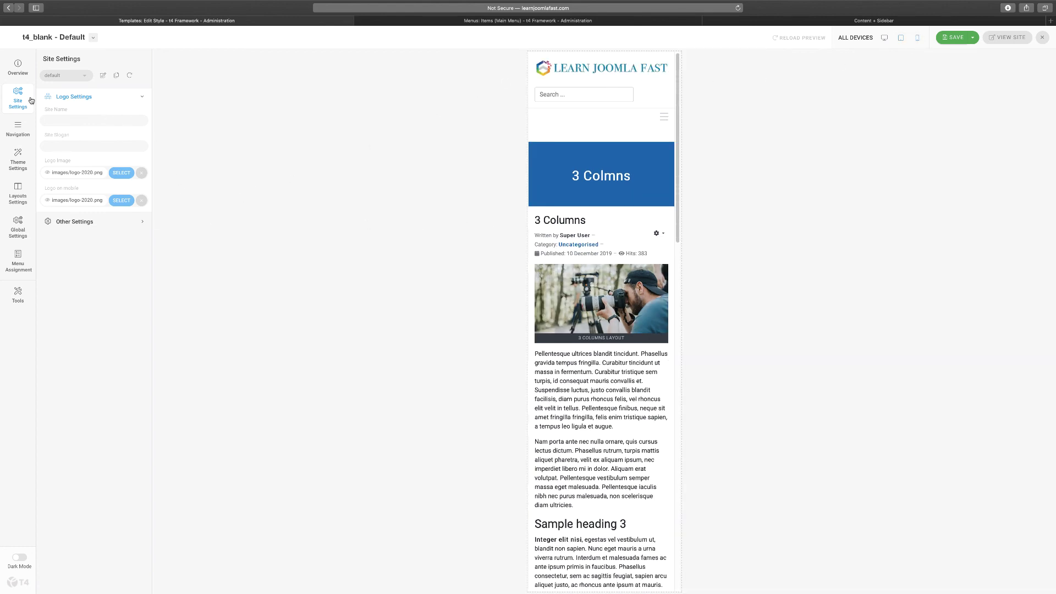
pyautogui.scroll(-20, 640, 273)
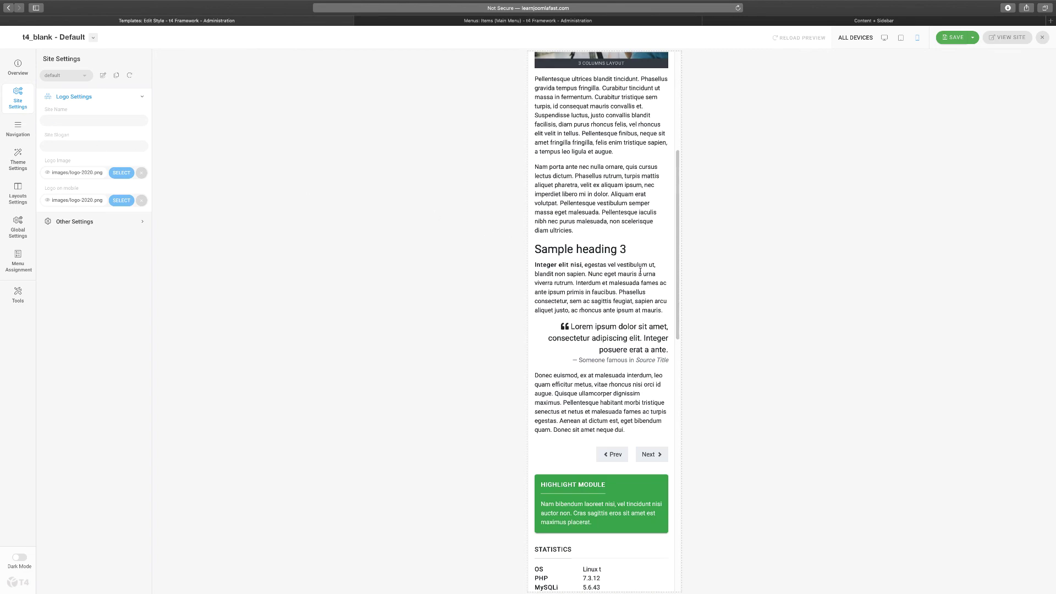